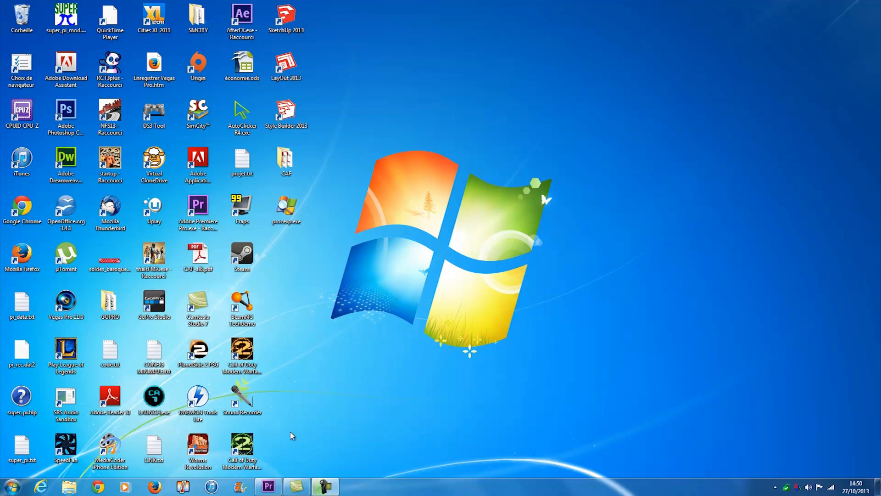
Step: Switch to Adobe Premiere Pro and place the grass-field clip at the start of Vidéo 1, keeping the existing sequence settings
click(268, 486)
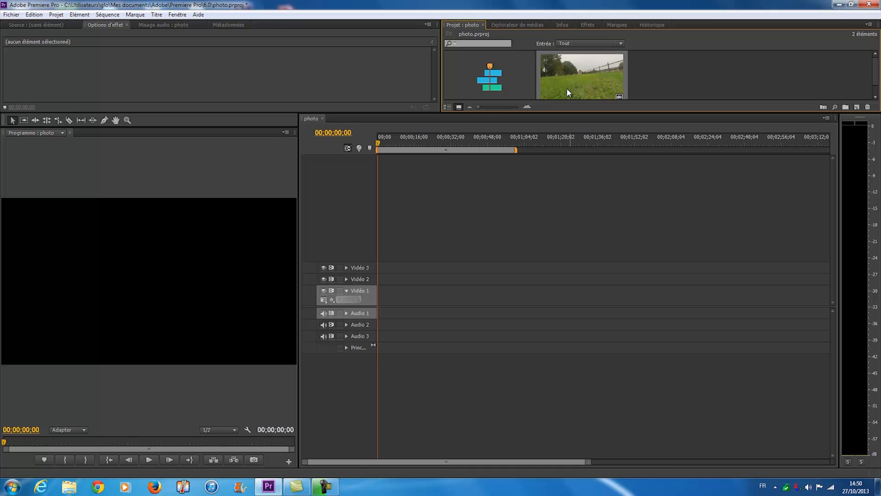
drag(566, 70, 380, 294)
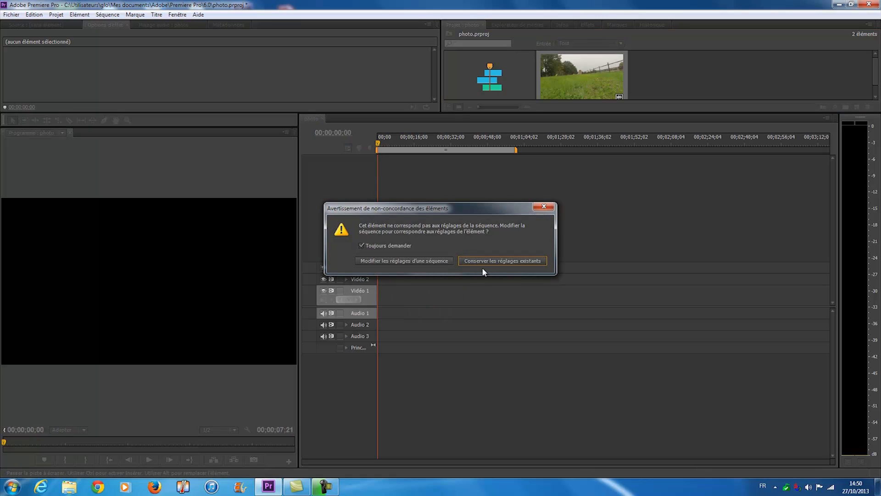
click(466, 260)
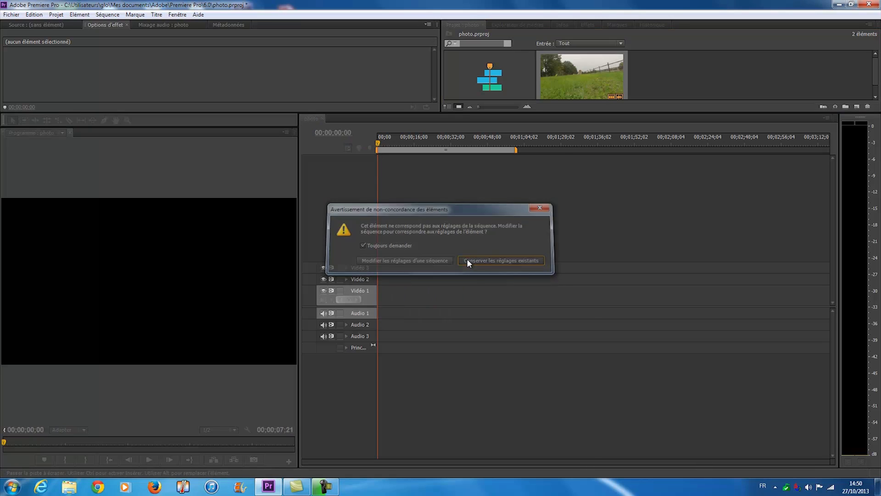
Step: Unlink the clip's video and audio, and delete its audio part from Audio 1
click(386, 313)
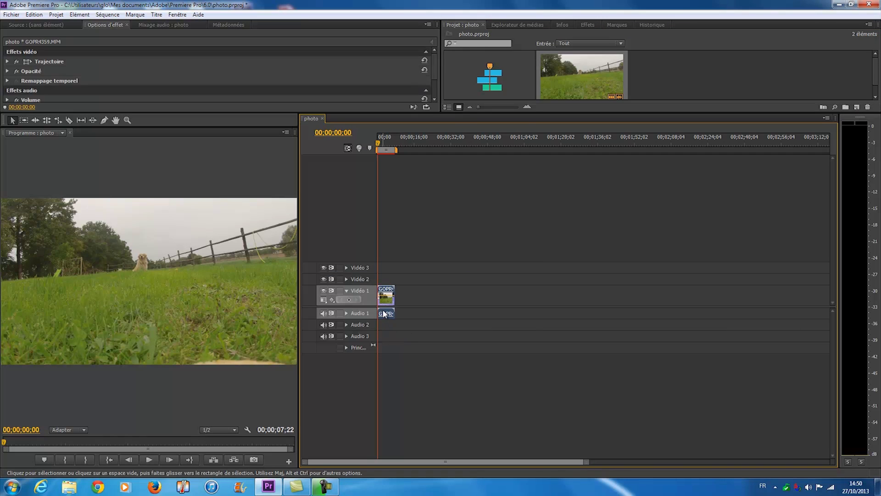
right_click(386, 313)
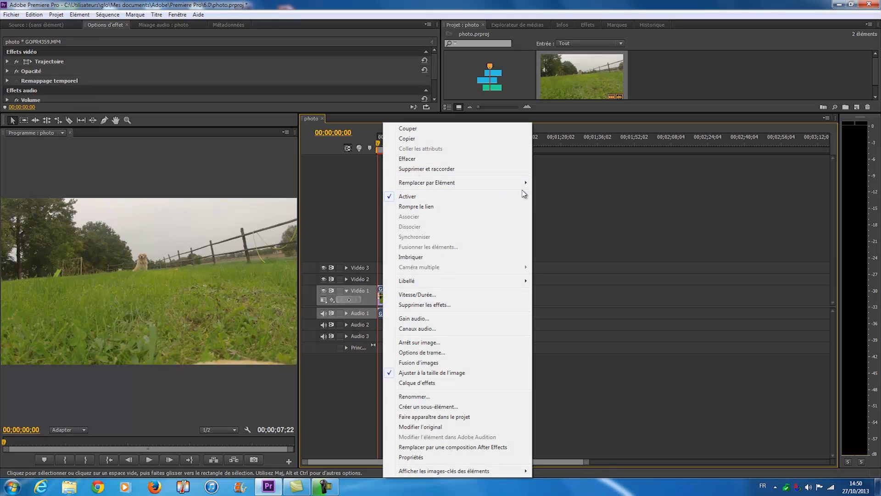
click(416, 206)
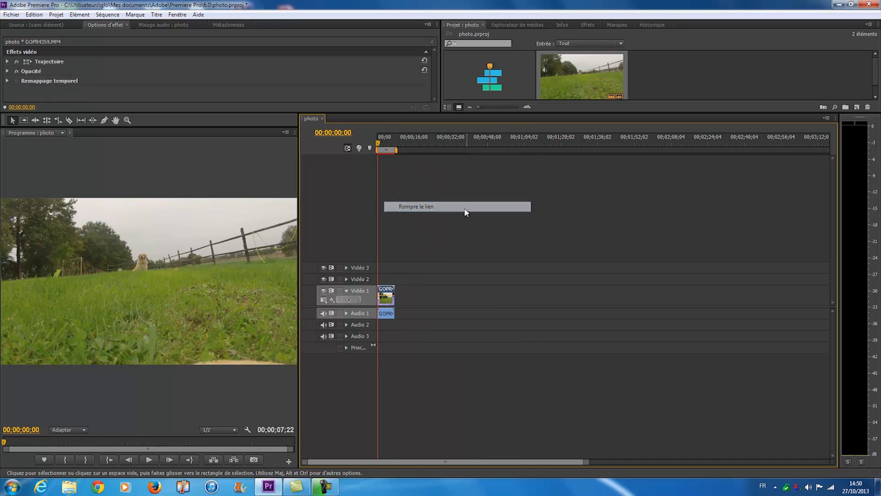
click(384, 316)
key(Delete)
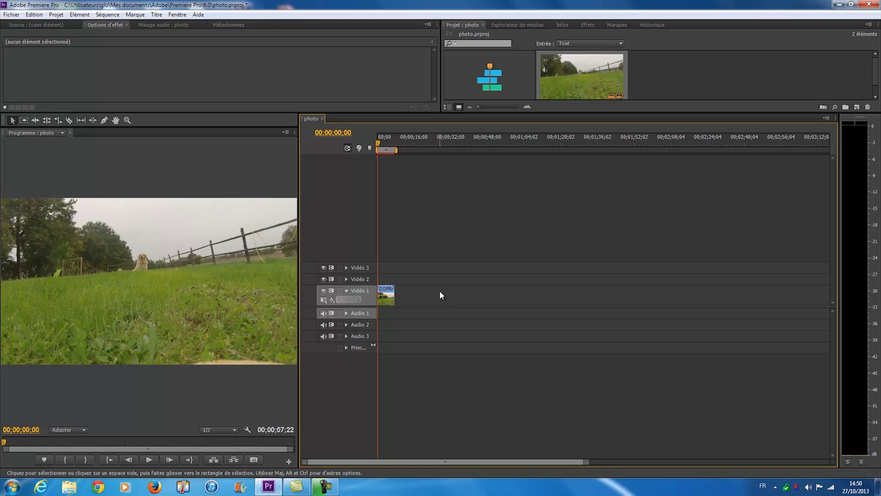
Step: Play the first seconds of the clip in the program preview and return the playhead to the sequence start
click(149, 460)
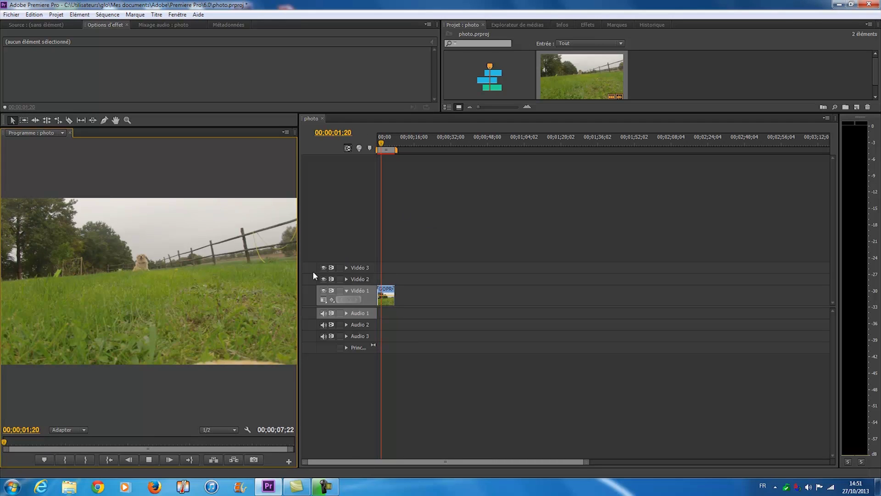
key(space)
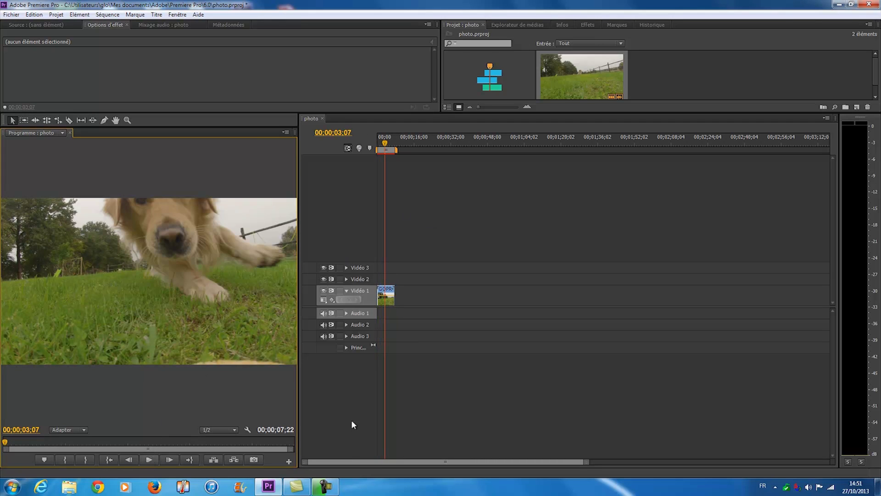
click(373, 244)
key(Home)
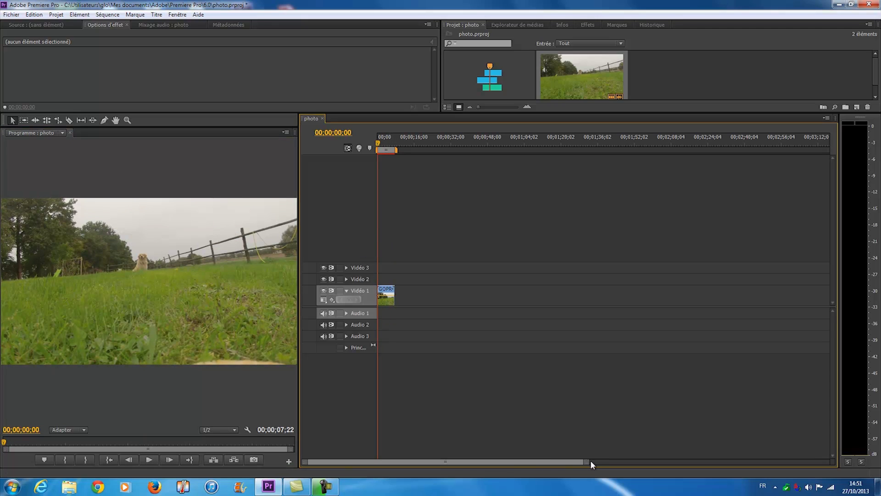
Step: Apply the Postérisation temporelle video effect from the Temps category to the GOPR4359.MP4 clip on Vidéo 1
drag(586, 462, 471, 463)
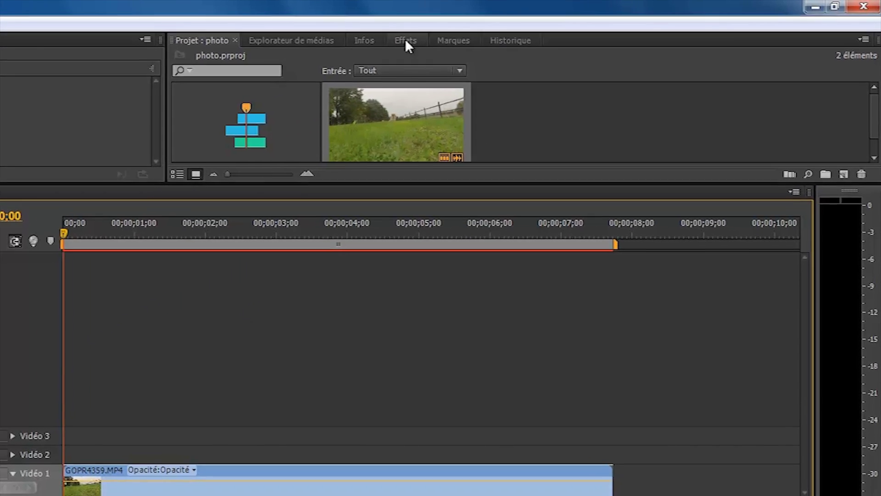
click(527, 30)
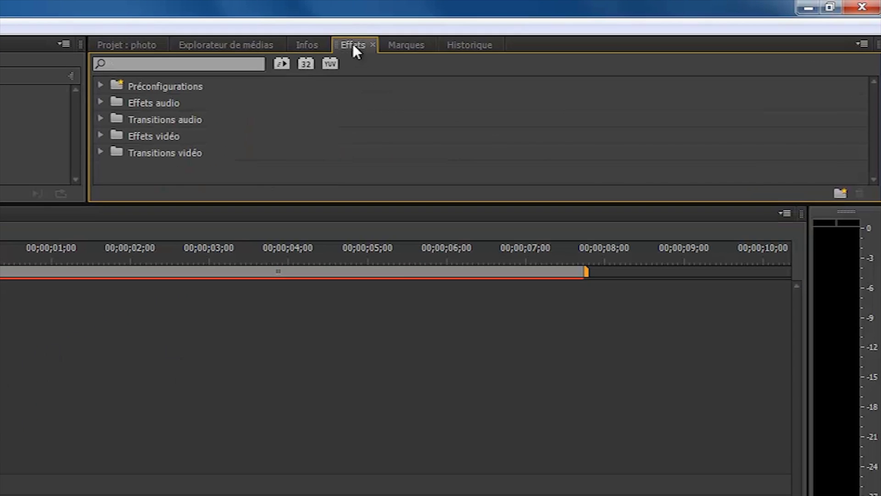
click(100, 136)
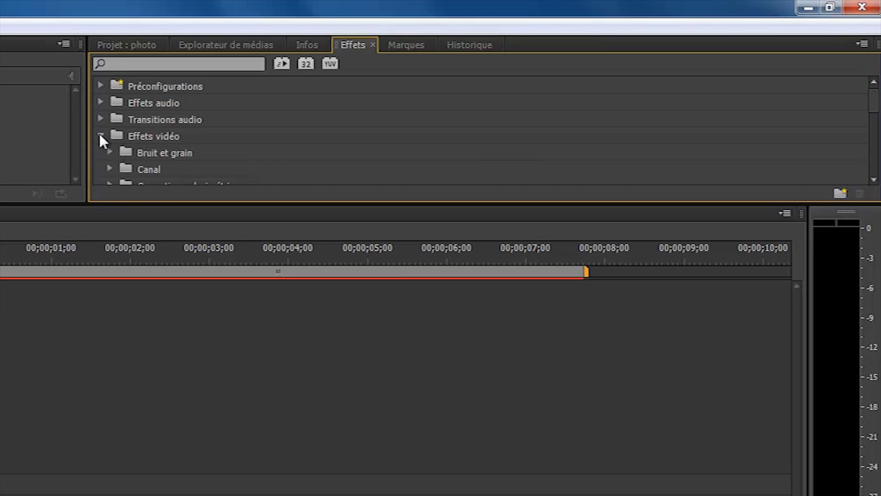
scroll(114, 152, down, 1)
scroll(115, 156, down, 5)
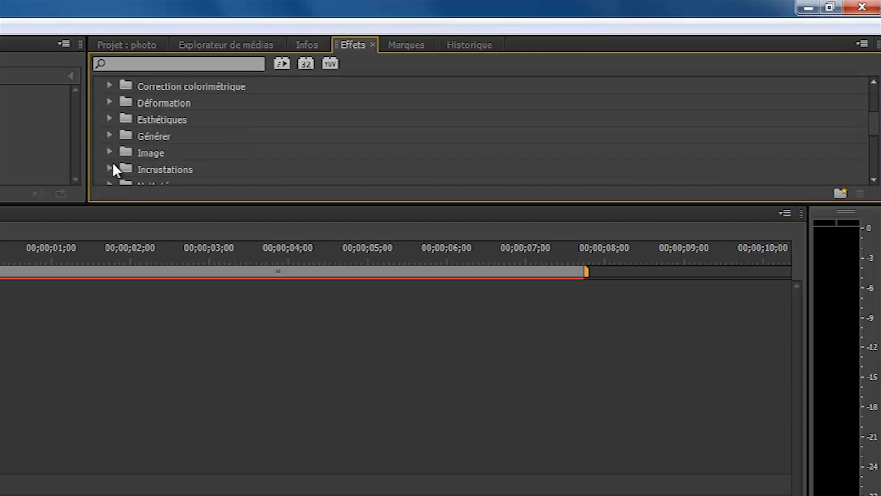
scroll(110, 163, down, 4)
click(109, 168)
scroll(109, 170, down, 2)
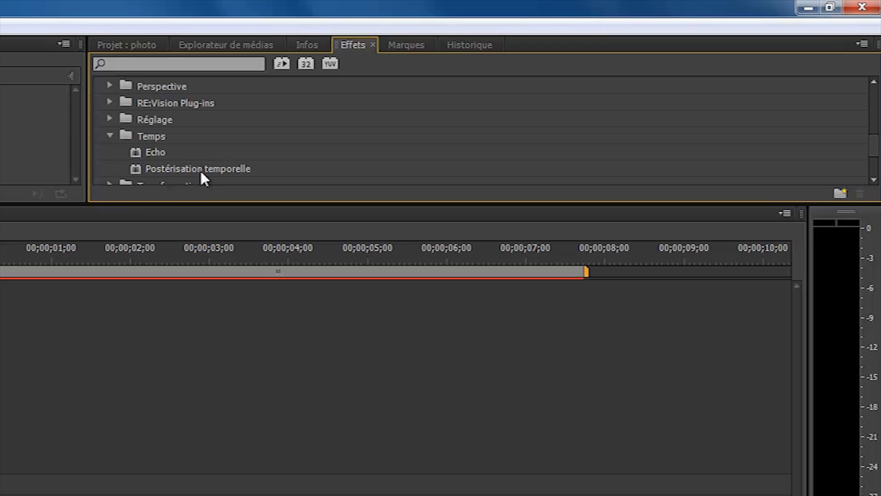
drag(200, 169, 151, 495)
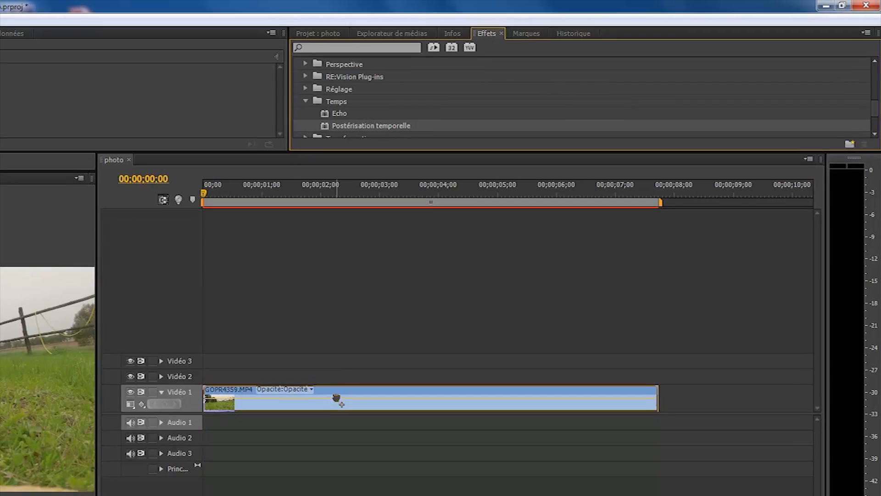
drag(337, 399, 340, 397)
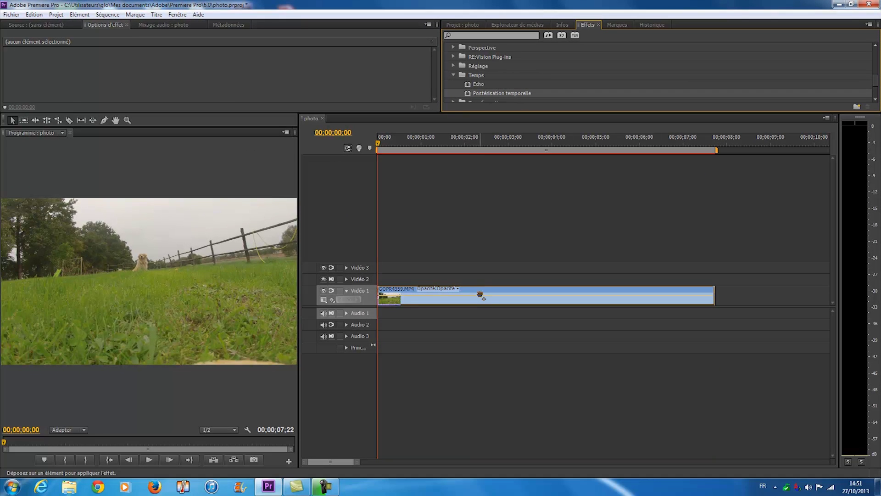
drag(479, 295, 482, 295)
Step: Display the Postérisation temporelle frame rate setting in the effect options of the GOPR4359.MP4 clip
click(418, 301)
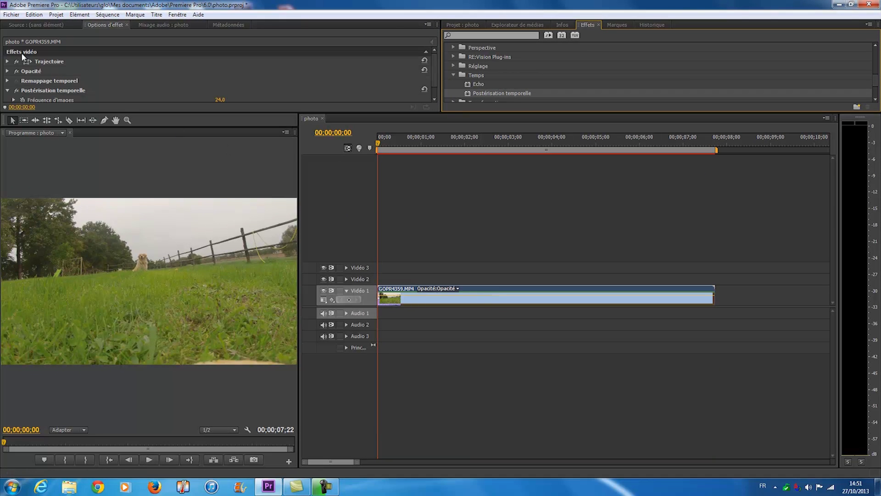
click(45, 24)
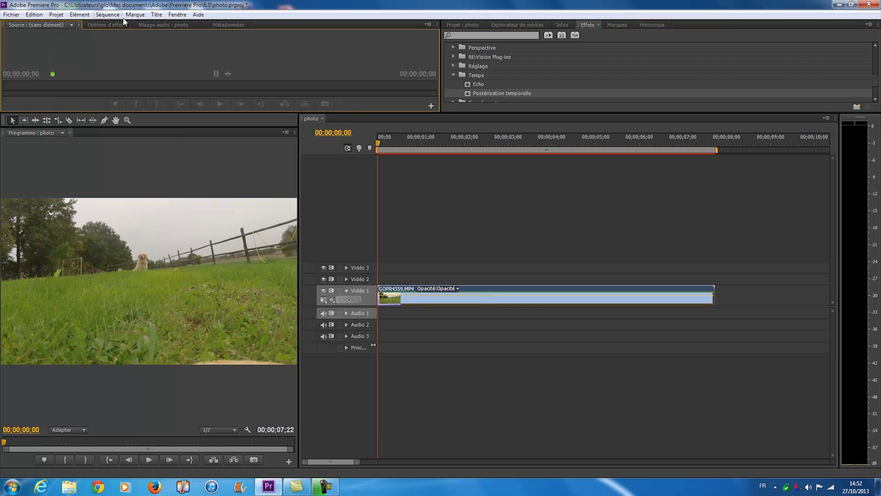
click(121, 25)
click(161, 24)
click(225, 25)
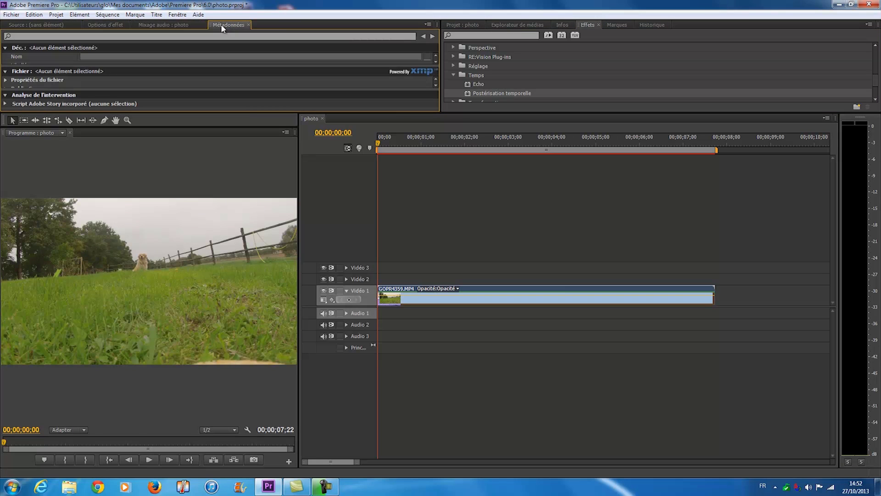
click(101, 26)
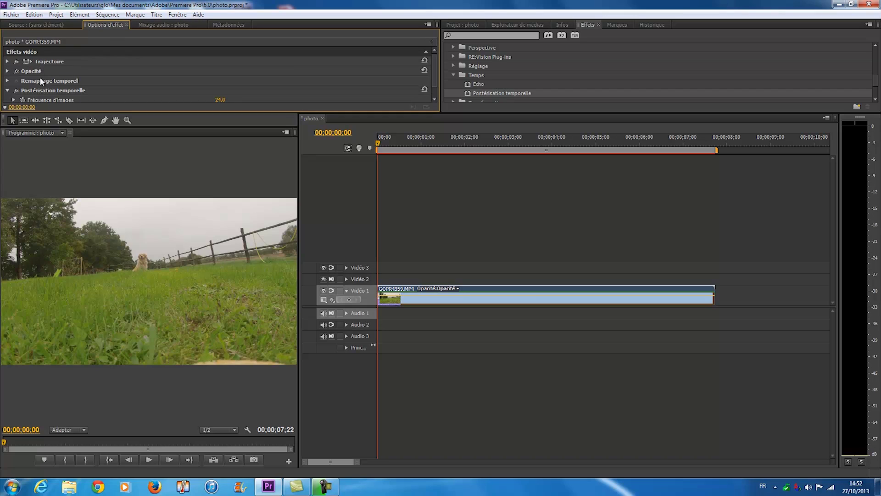
scroll(43, 81, down, 1)
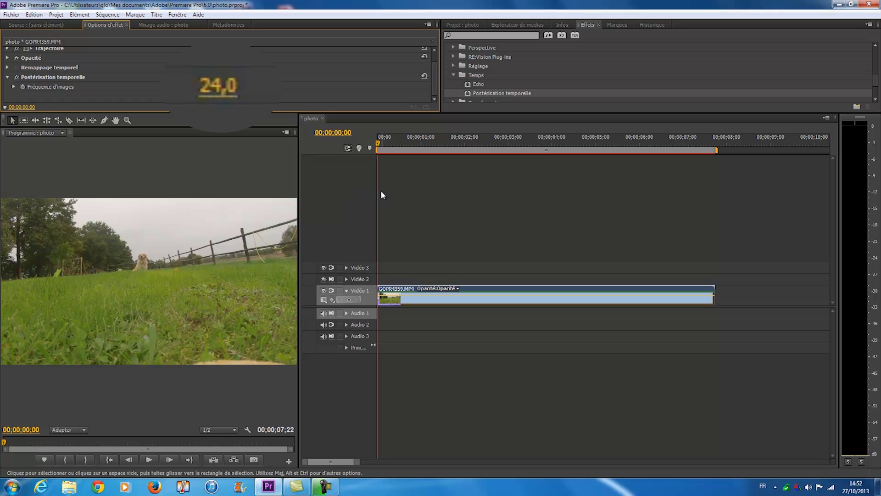
Step: Render and play the sequence with the effect's default frame rate, and return the playhead to the start
key(Return)
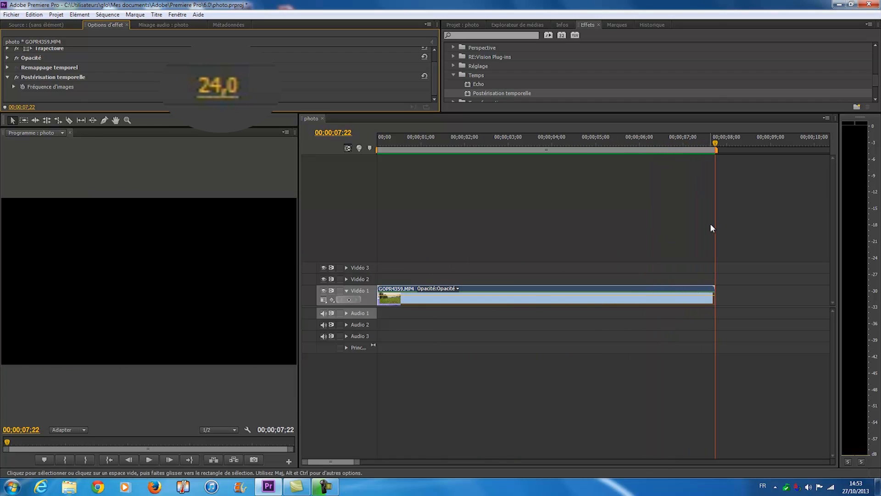
drag(709, 226, 363, 233)
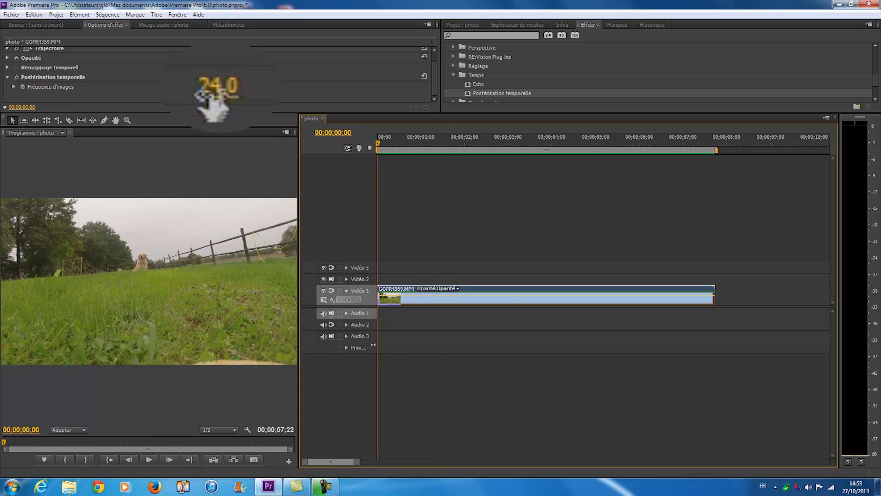
Step: Set the Postérisation temporelle frame rate to 15, and render the sequence preview before returning the playhead to the start
drag(213, 88, 197, 87)
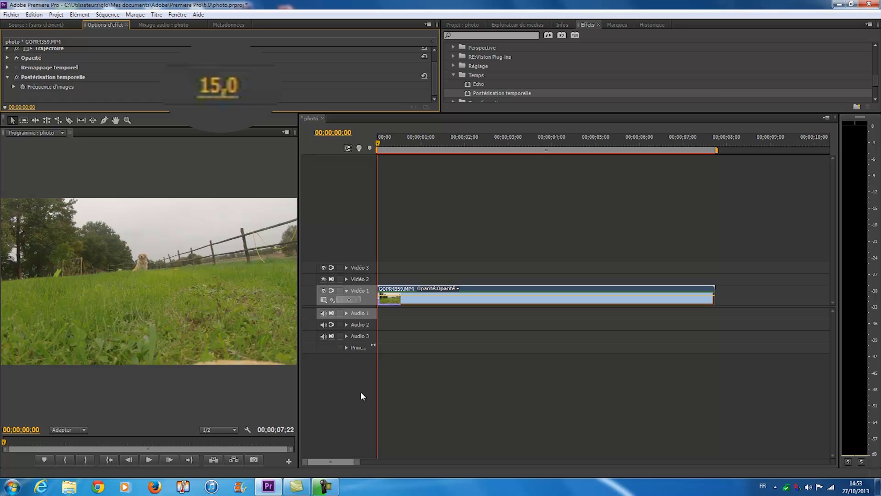
key(Return)
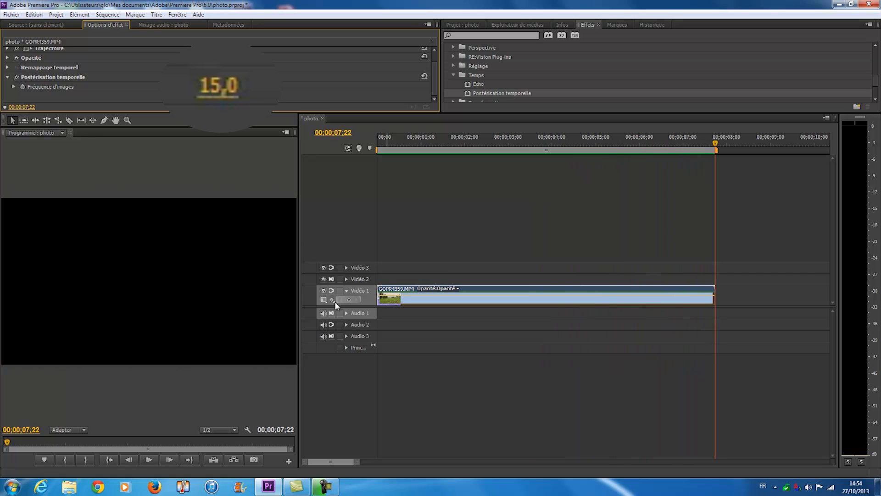
drag(714, 198, 359, 257)
Step: Set the Postérisation temporelle frame rate to 10 and start rendering the sequence preview
drag(216, 89, 246, 87)
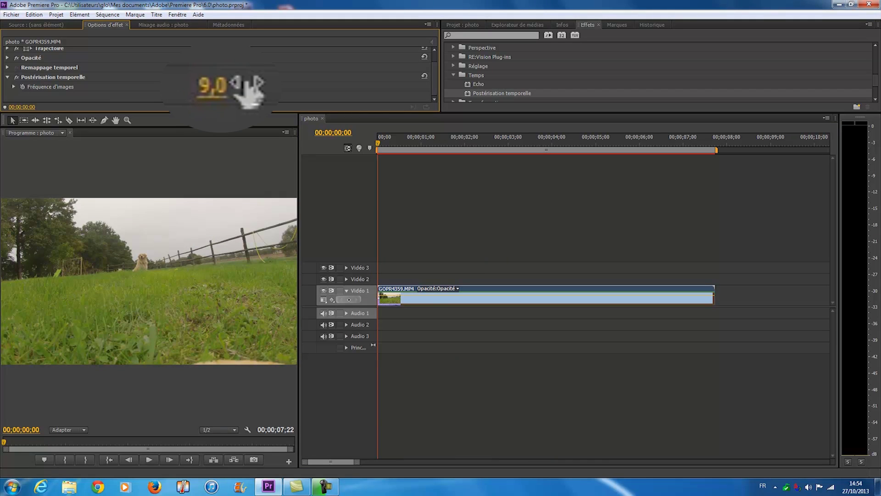
click(209, 92)
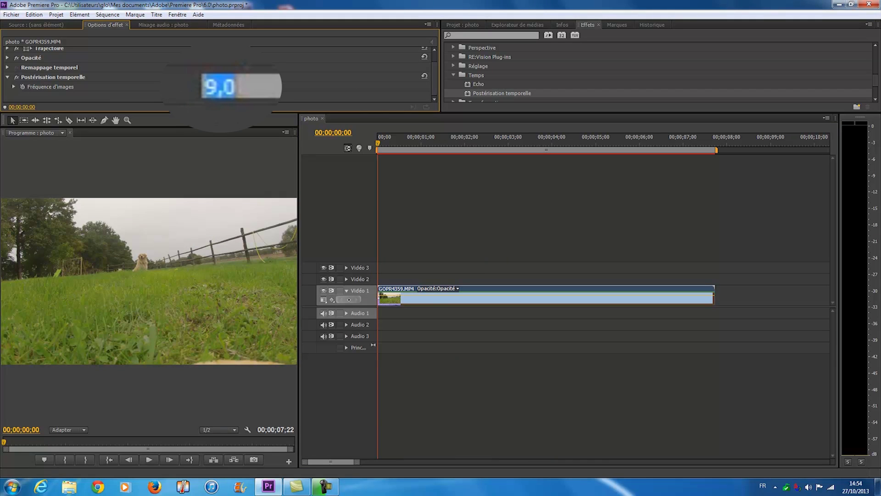
text(10)
key(Return)
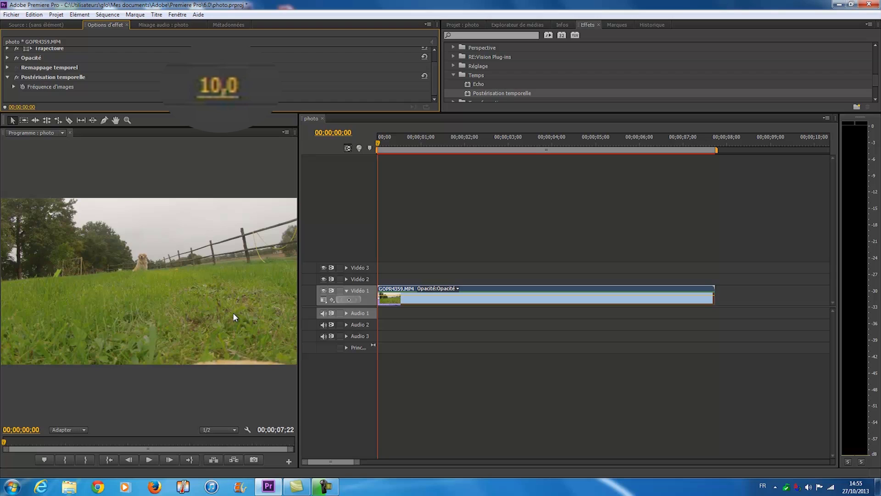
key(Return)
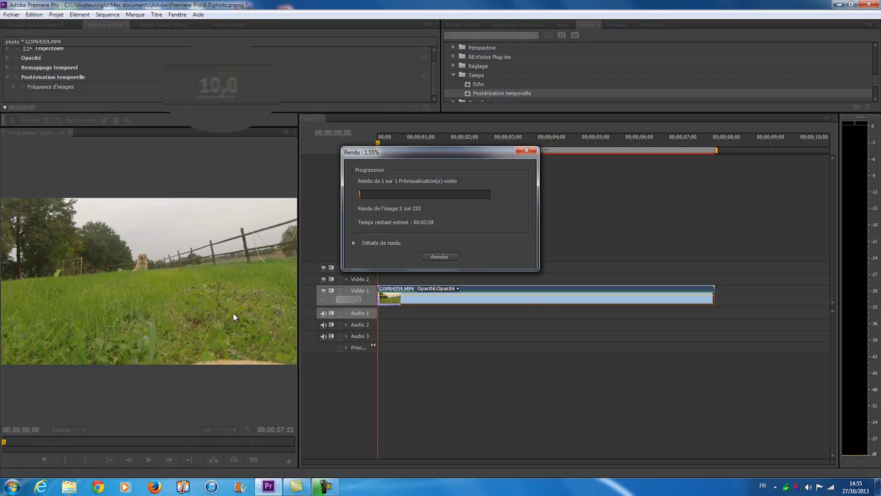